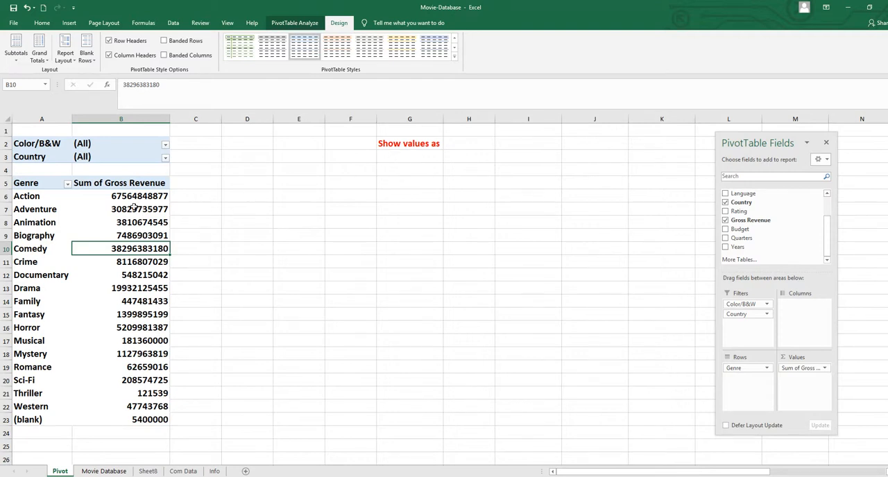
Show the PivotTable's Sum of Gross Revenue values as % of Grand Total
{"action": "right_click", "coordinate": [123, 209]}
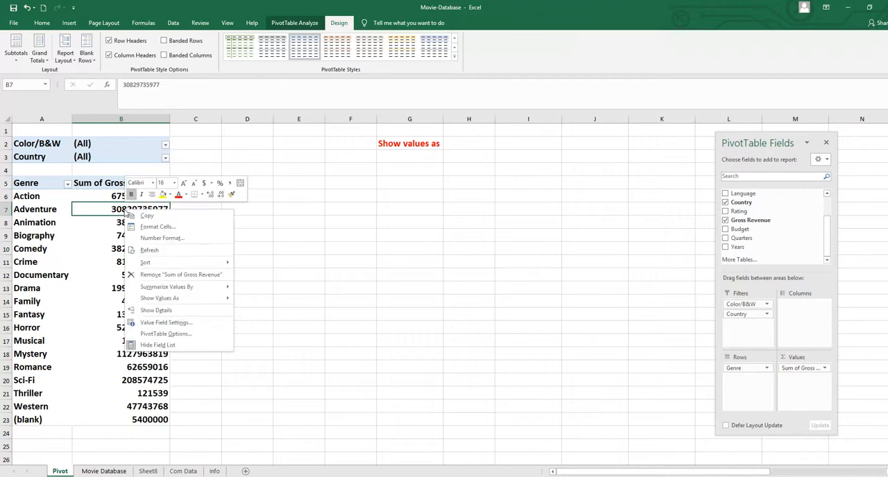
{"action": "mouse_move", "coordinate": [169, 304]}
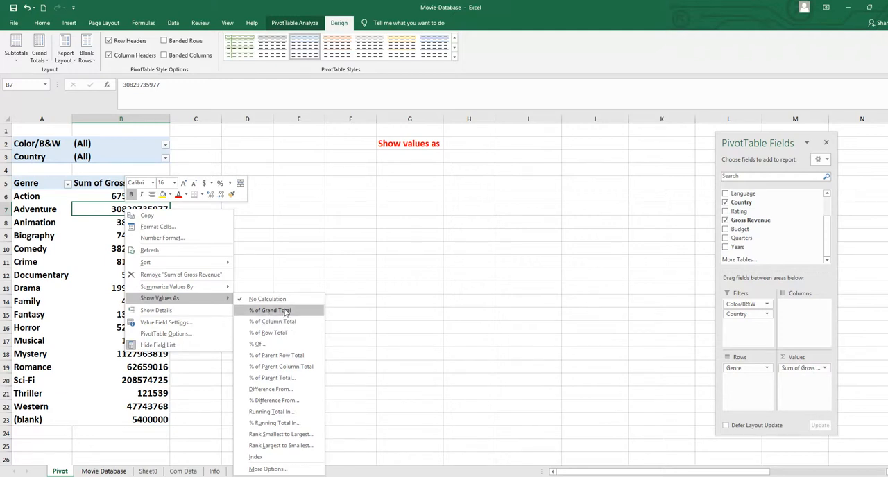
{"action": "left_click", "coordinate": [271, 312]}
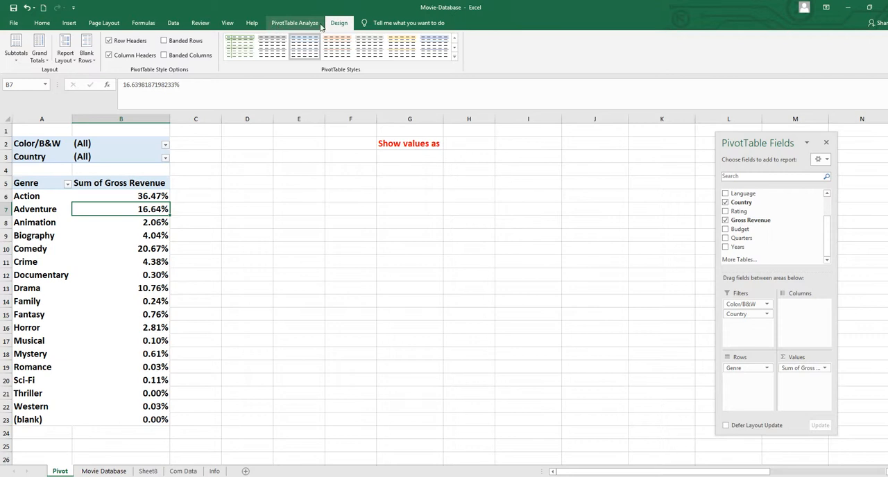
{"action": "left_click", "coordinate": [411, 252]}
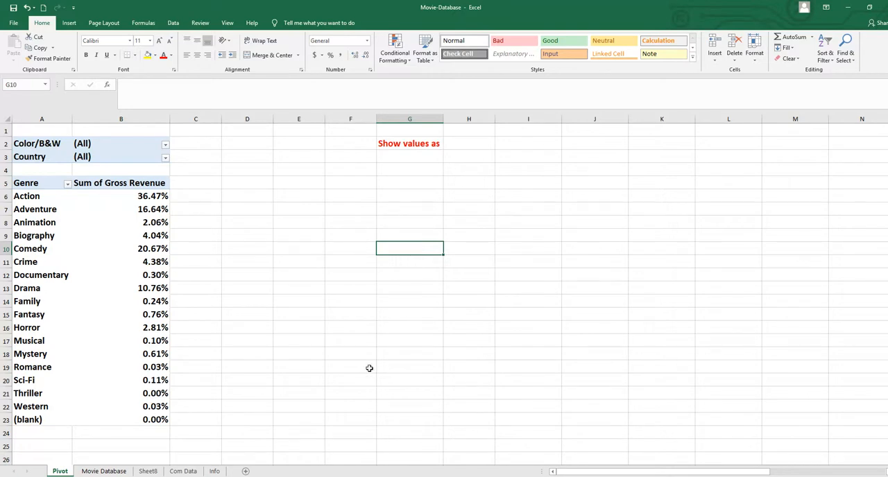
Turn on the PivotTable's grand totals for rows and columns
{"action": "left_click", "coordinate": [148, 254]}
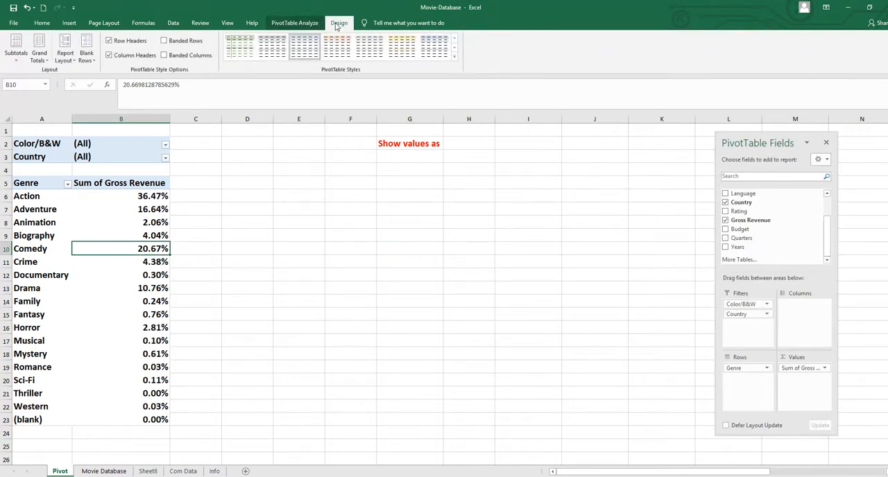
{"action": "left_click", "coordinate": [49, 62]}
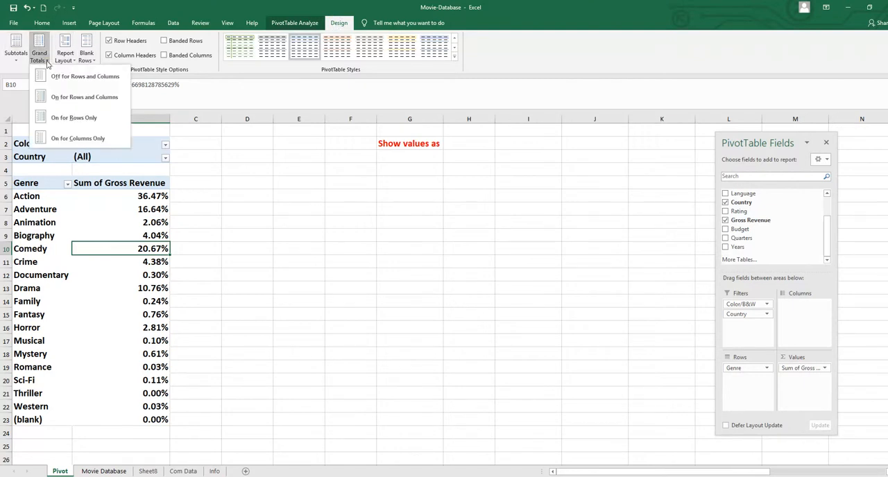
{"action": "left_click", "coordinate": [100, 104]}
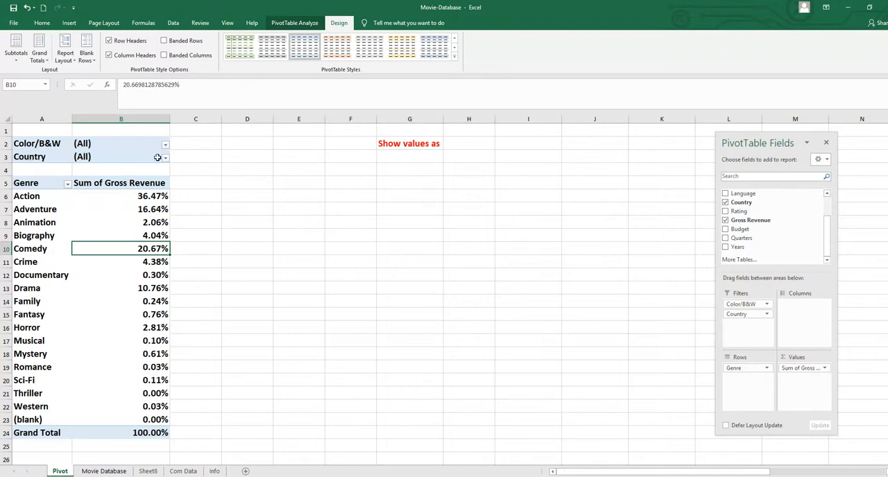
Filter the PivotTable to the country Australia and set the Color/B&W filter to Color
{"action": "left_click", "coordinate": [165, 158]}
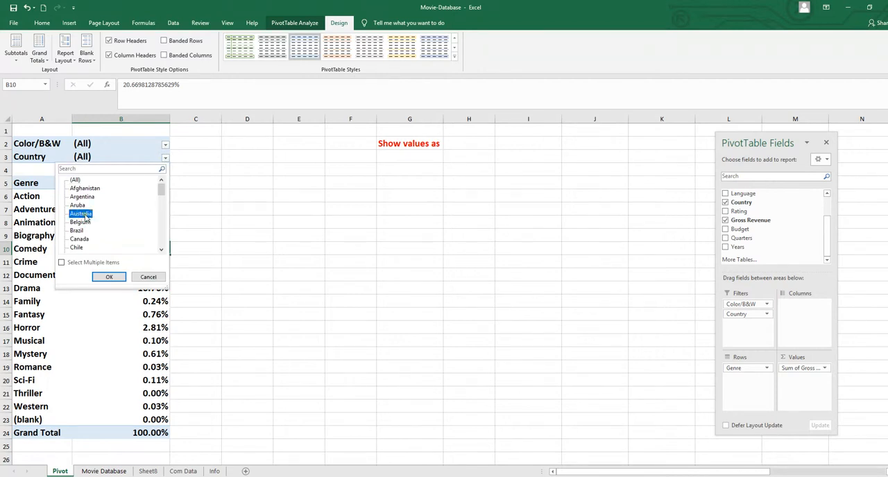
{"action": "left_click", "coordinate": [106, 274]}
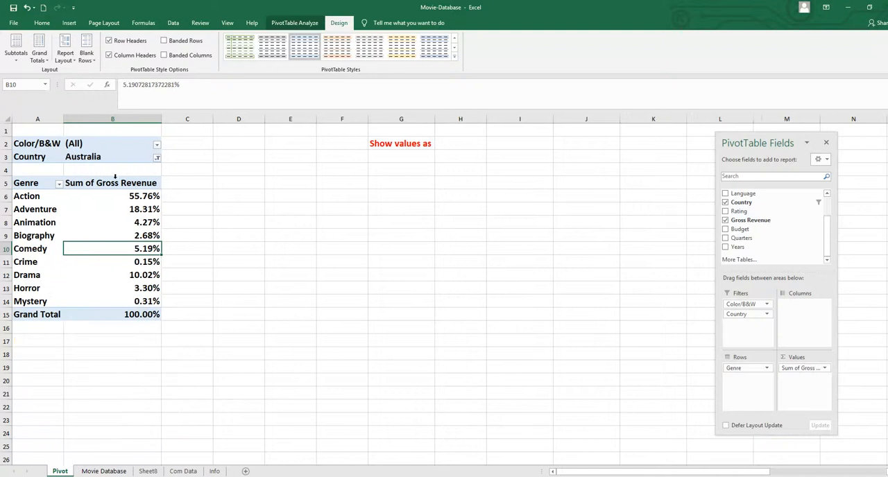
{"action": "left_click", "coordinate": [157, 146]}
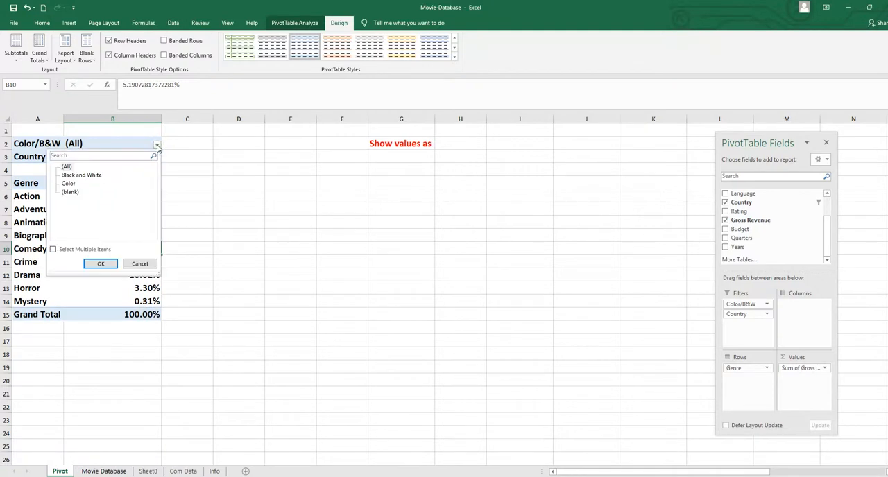
{"action": "left_click", "coordinate": [70, 184]}
{"action": "left_click", "coordinate": [101, 264]}
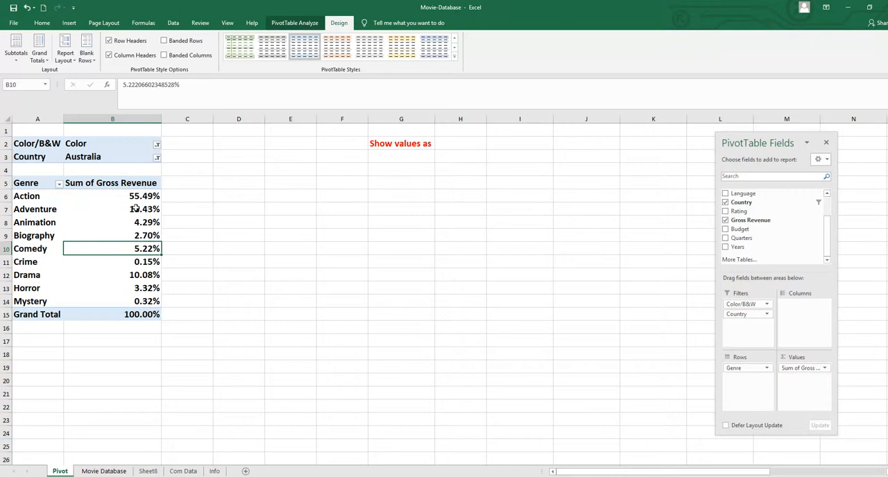
Clear all filters from the PivotTable
{"action": "mouse_move", "coordinate": [136, 207]}
{"action": "left_click", "coordinate": [306, 24]}
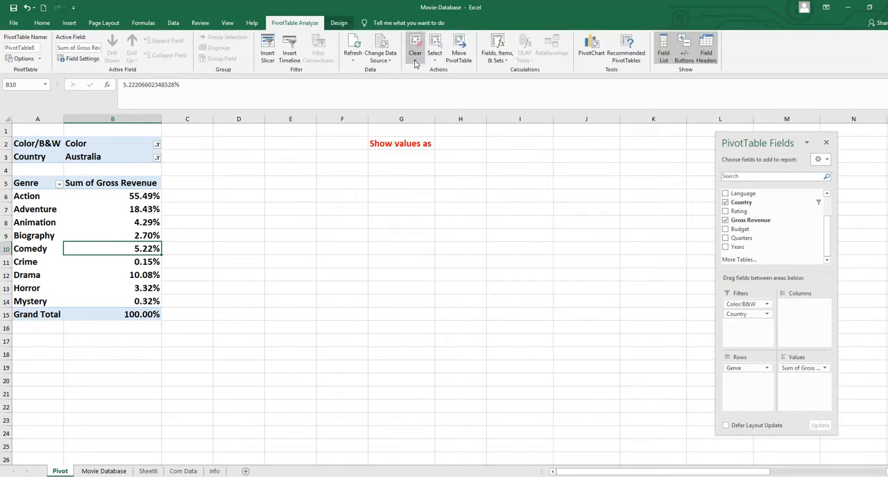
{"action": "left_click", "coordinate": [415, 63]}
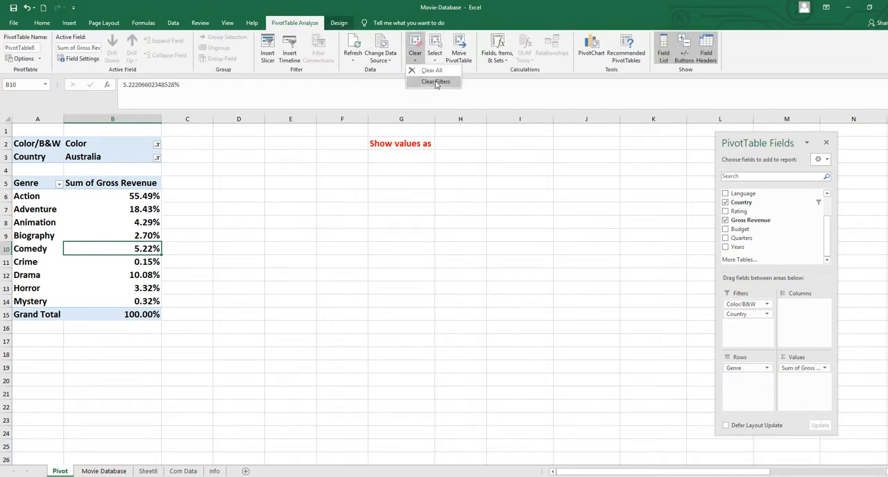
{"action": "left_click", "coordinate": [436, 82]}
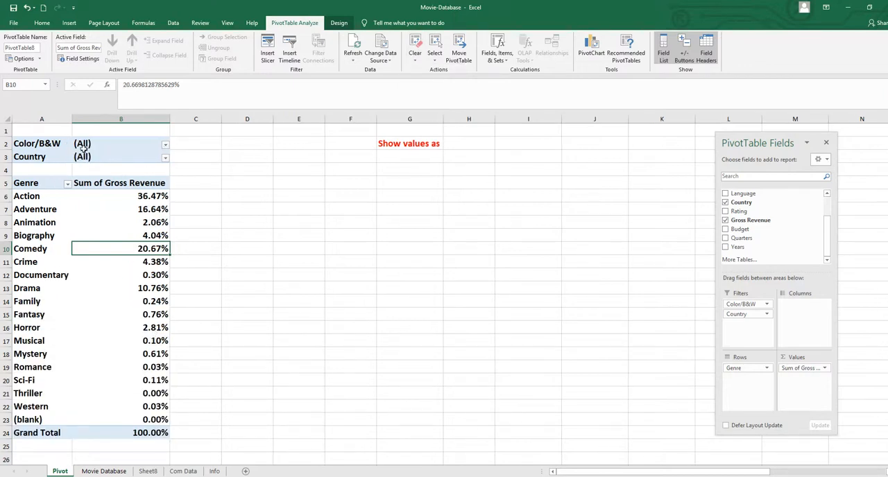
Move the Genre field from the rows to the columns of the PivotTable and hide the field list
{"action": "left_click", "coordinate": [165, 158]}
{"action": "key", "text": "Escape"}
{"action": "left_click_drag", "start_coordinate": [733, 370], "coordinate": [793, 305]}
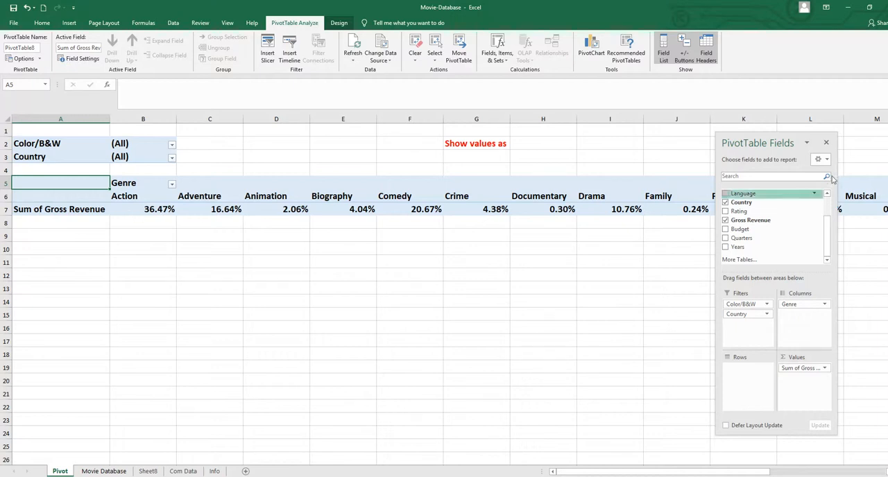
{"action": "left_click", "coordinate": [827, 142]}
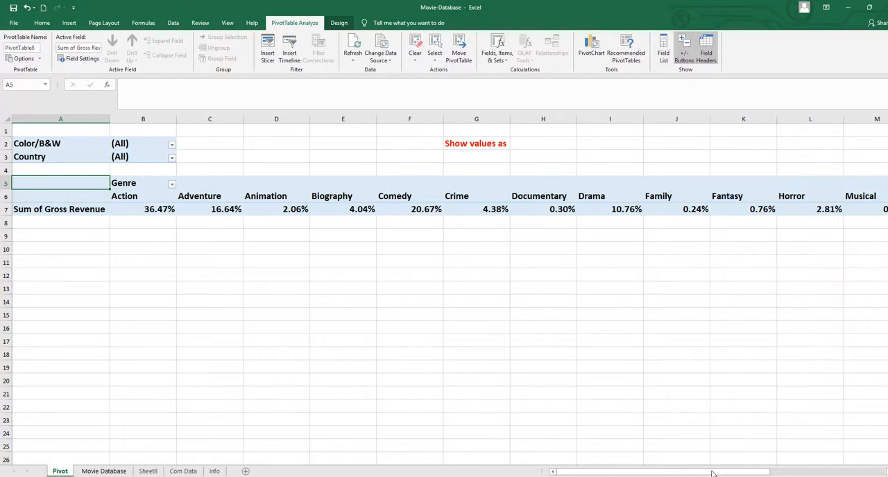
{"action": "left_click_drag", "start_coordinate": [715, 472], "coordinate": [843, 466]}
{"action": "left_click_drag", "start_coordinate": [703, 473], "coordinate": [576, 473]}
Filter the Genre columns to only Action, Adventure, Animation, Crime and Drama
{"action": "left_click", "coordinate": [173, 185]}
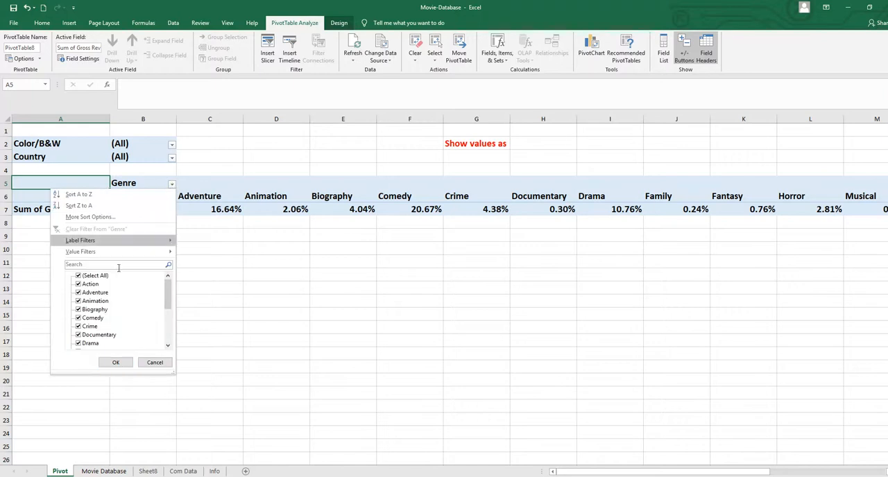
{"action": "left_click", "coordinate": [78, 276]}
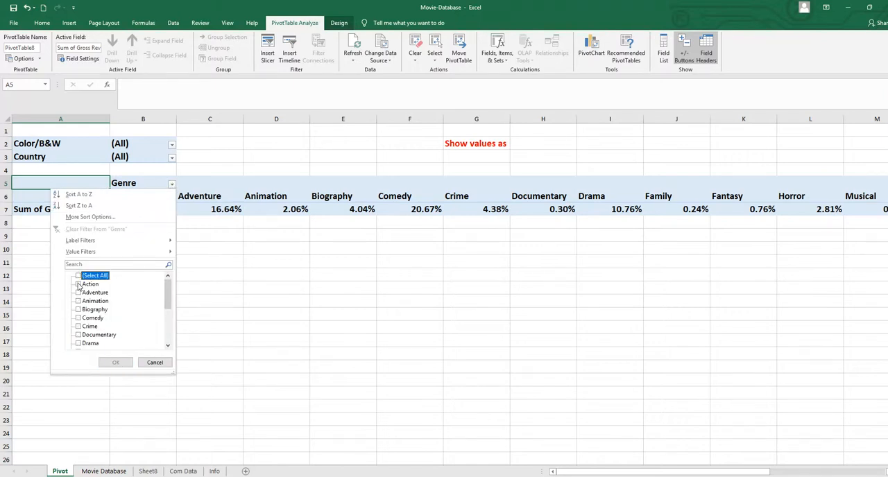
{"action": "left_click", "coordinate": [77, 284]}
{"action": "left_click", "coordinate": [78, 292]}
{"action": "left_click", "coordinate": [78, 301]}
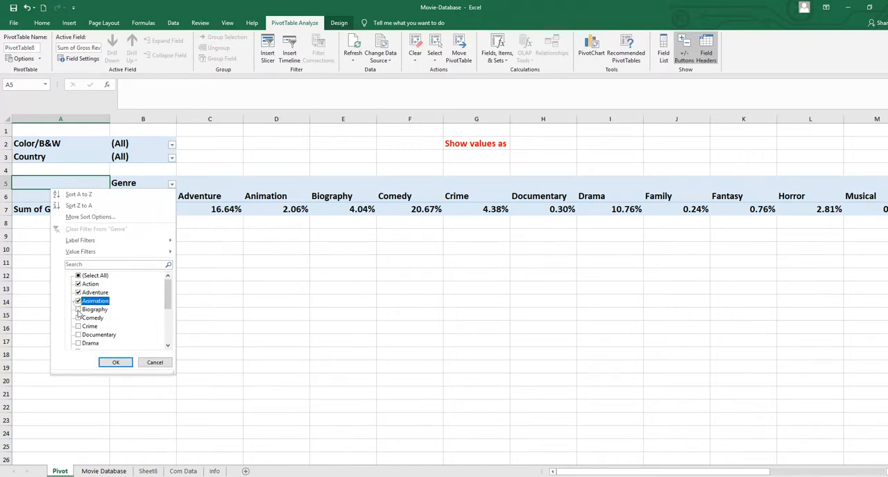
{"action": "left_click", "coordinate": [78, 326]}
{"action": "left_click", "coordinate": [78, 344]}
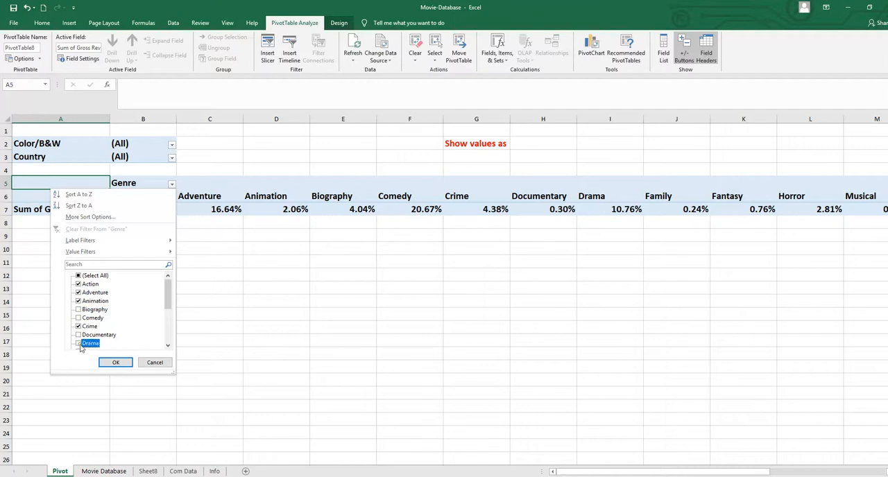
{"action": "left_click", "coordinate": [115, 363]}
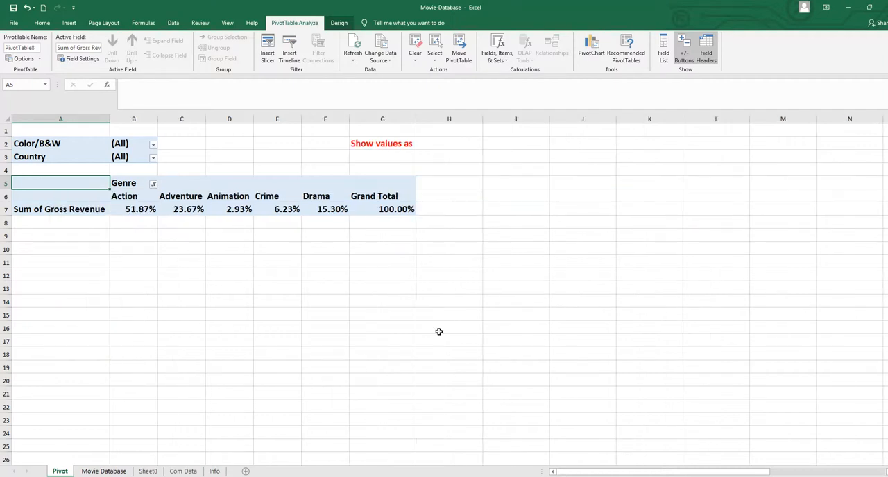
Show the PivotTable field list again and move the Country field from the filters to the rows
{"action": "left_click", "coordinate": [306, 198]}
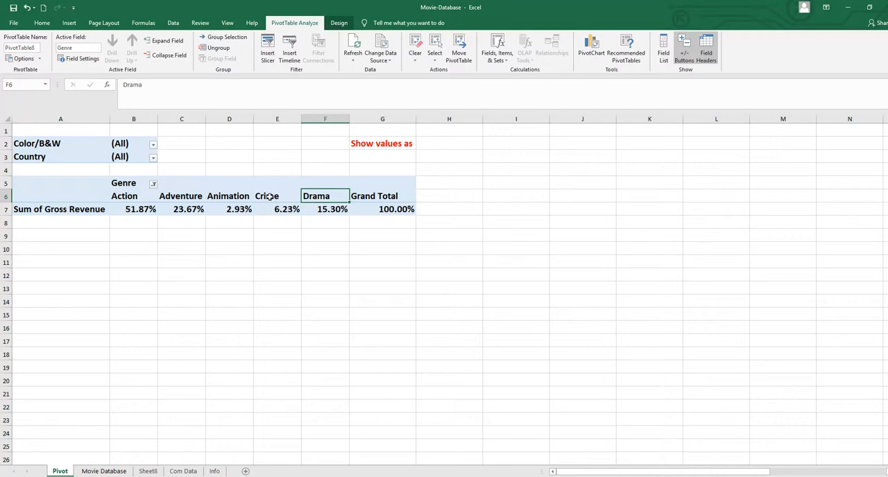
{"action": "right_click", "coordinate": [293, 184]}
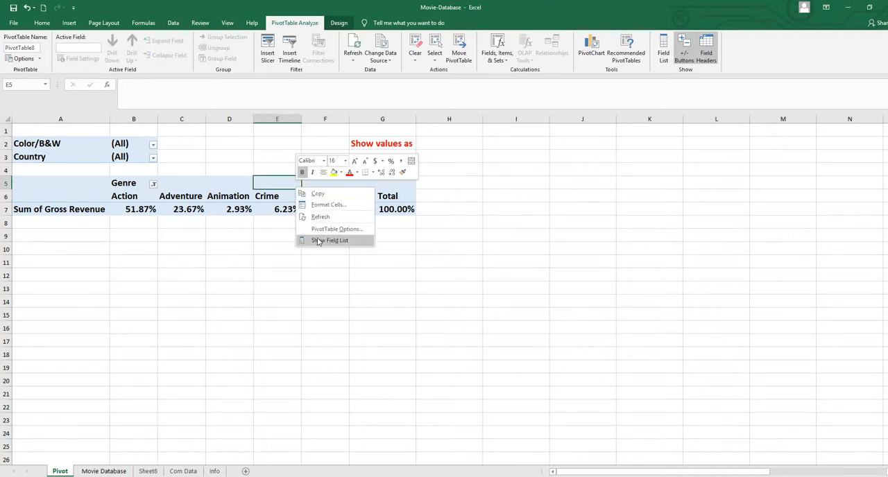
{"action": "left_click", "coordinate": [329, 240]}
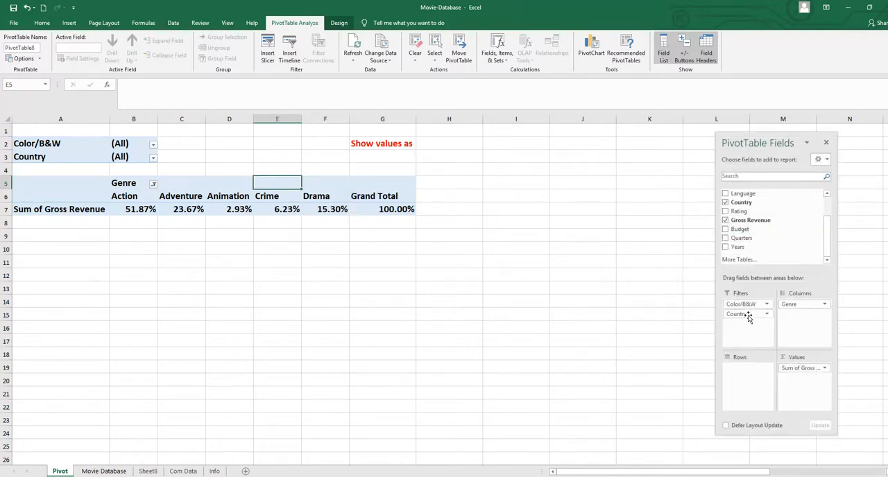
{"action": "left_click_drag", "start_coordinate": [748, 316], "coordinate": [743, 369]}
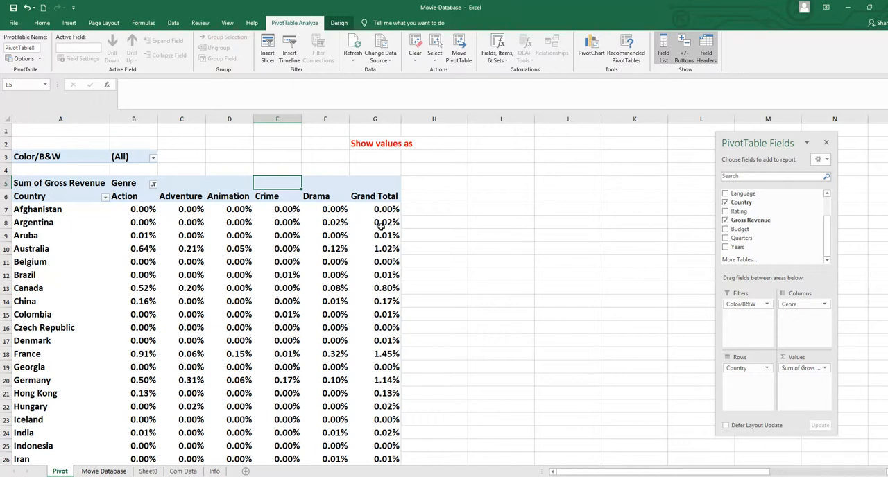
Show the Sum of Gross Revenue values as % of Row Total
{"action": "right_click", "coordinate": [292, 234]}
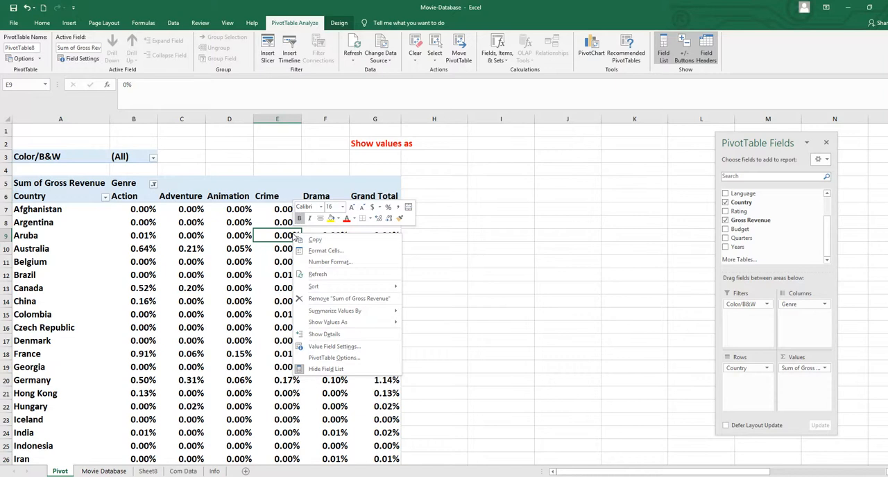
{"action": "mouse_move", "coordinate": [333, 324]}
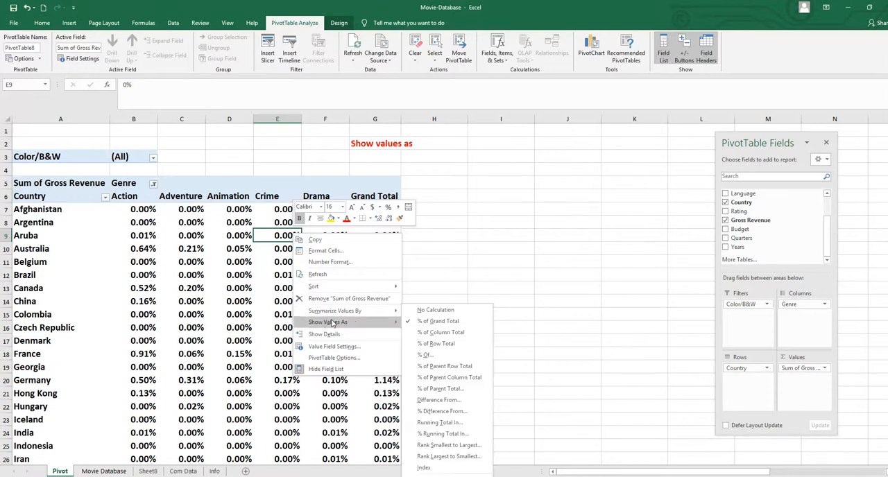
{"action": "left_click", "coordinate": [435, 347]}
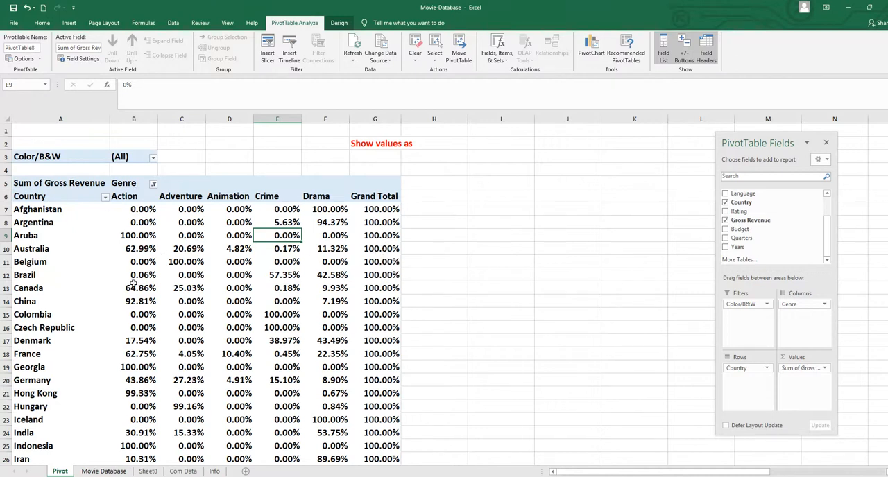
Show the Sum of Gross Revenue values as % of Column Total
{"action": "right_click", "coordinate": [228, 237]}
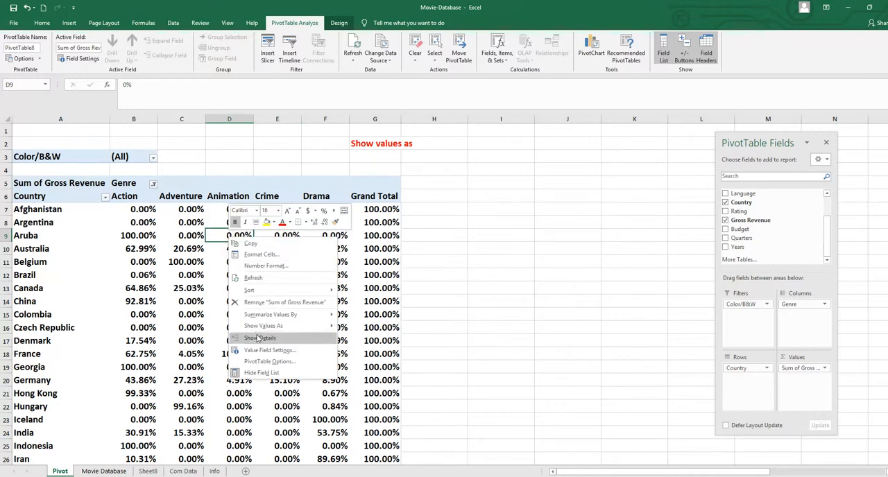
{"action": "mouse_move", "coordinate": [264, 326]}
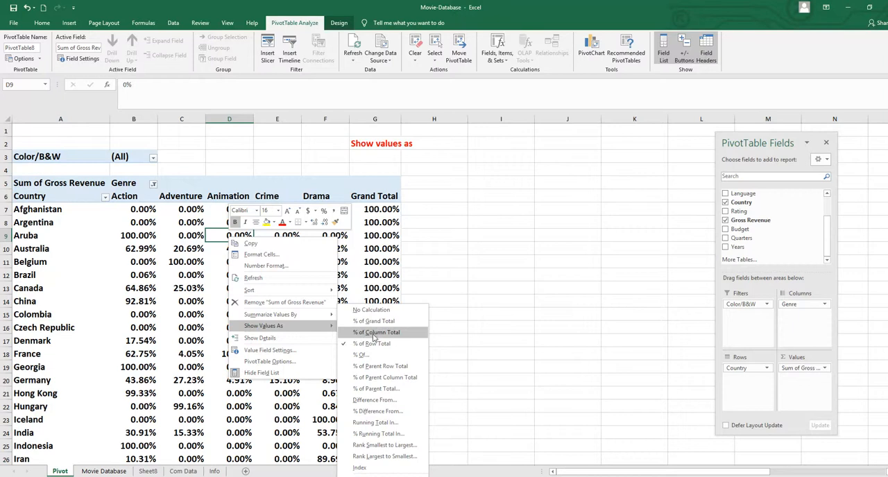
{"action": "left_click", "coordinate": [387, 335]}
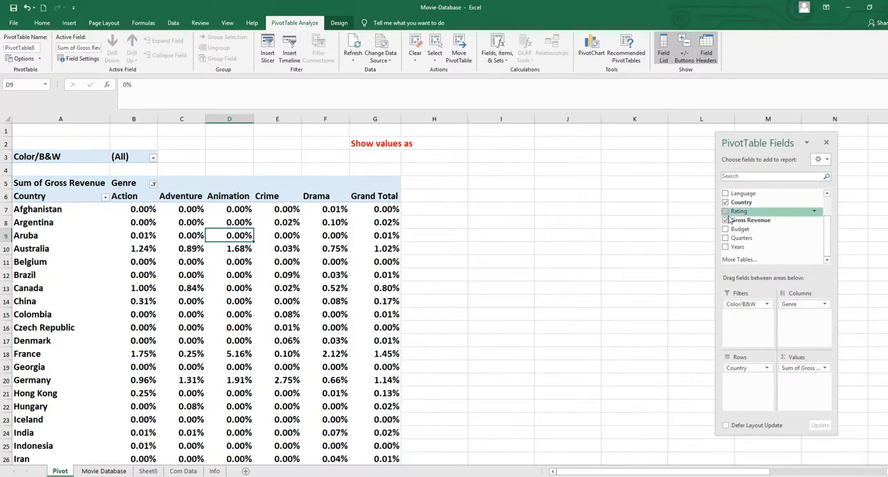
{"action": "left_click_drag", "start_coordinate": [887, 132], "coordinate": [871, 183]}
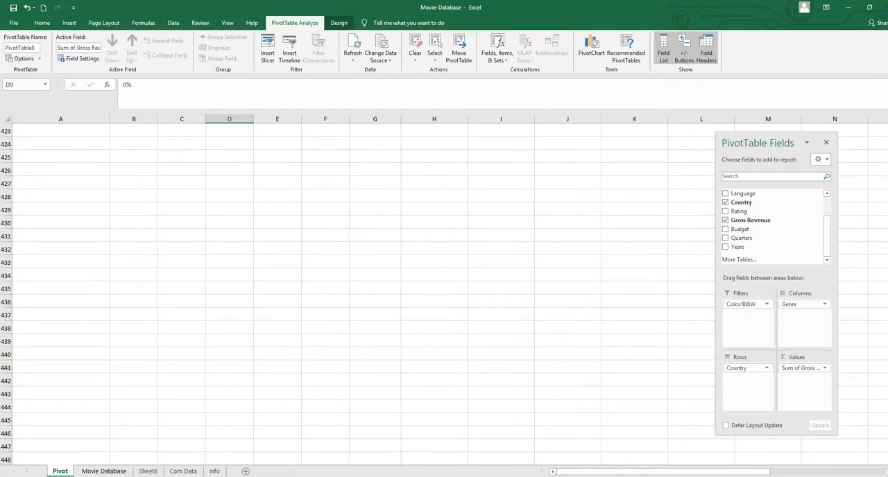
{"action": "scroll", "coordinate": [444, 292], "scroll_direction": "up", "scroll_amount": 20}
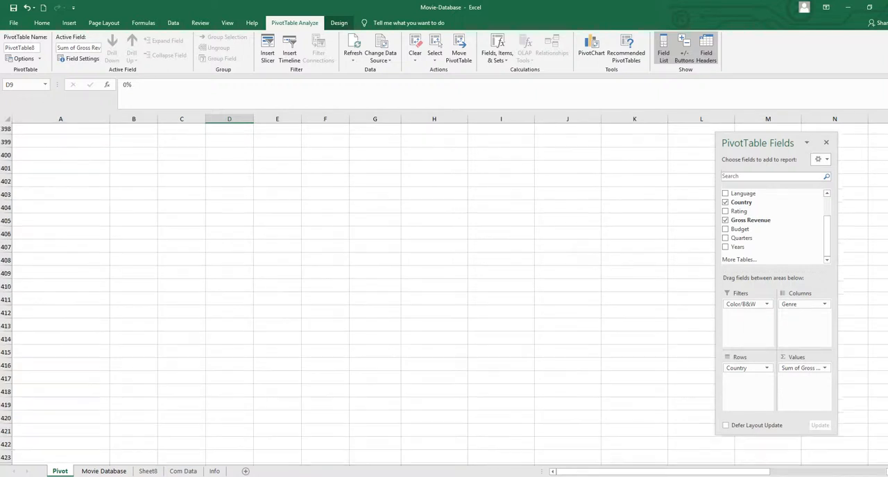
{"action": "left_click_drag", "start_coordinate": [887, 137], "coordinate": [887, 125]}
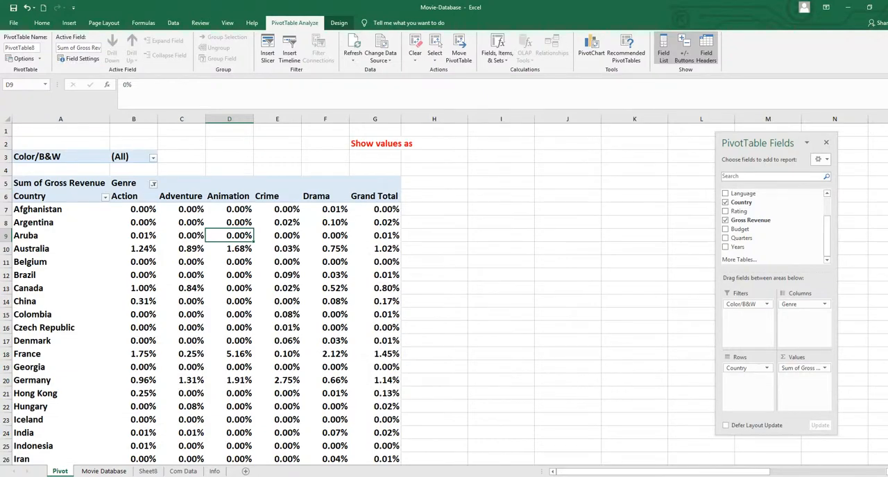
Switch the Sum of Gross Revenue values back to % of Row Total, so each country's revenue is split across the genres
{"action": "scroll", "coordinate": [357, 294], "scroll_direction": "down", "scroll_amount": 7}
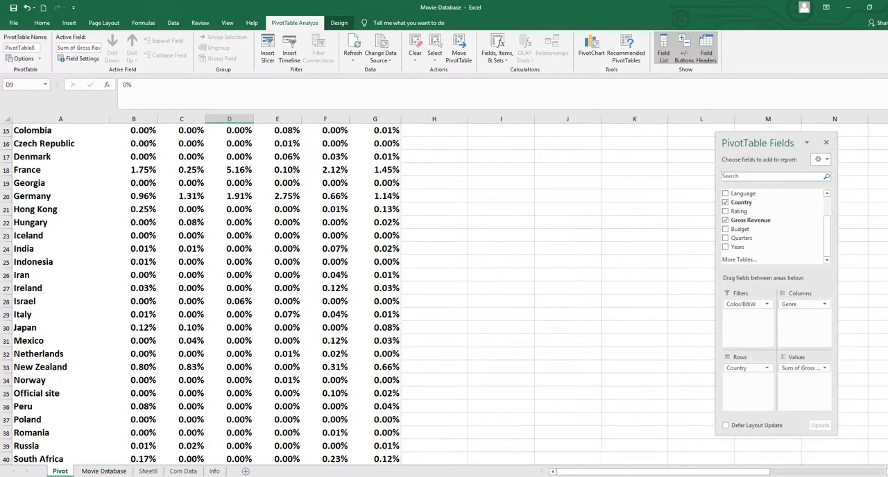
{"action": "scroll", "coordinate": [252, 438], "scroll_direction": "down", "scroll_amount": 3}
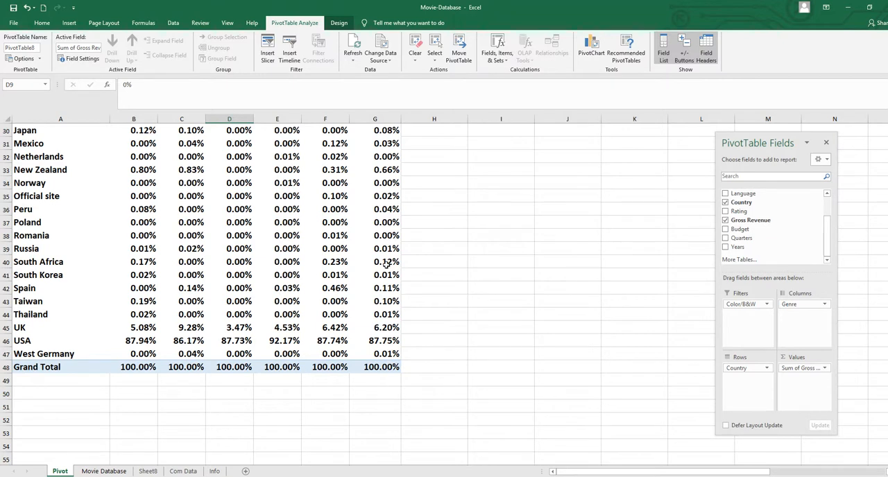
{"action": "mouse_move", "coordinate": [383, 249]}
{"action": "mouse_move", "coordinate": [396, 217]}
{"action": "left_click", "coordinate": [279, 199]}
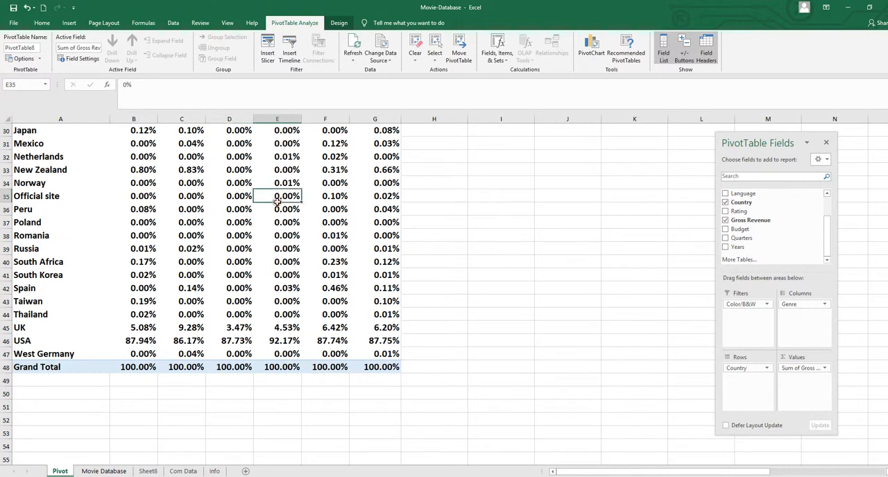
{"action": "right_click", "coordinate": [279, 201]}
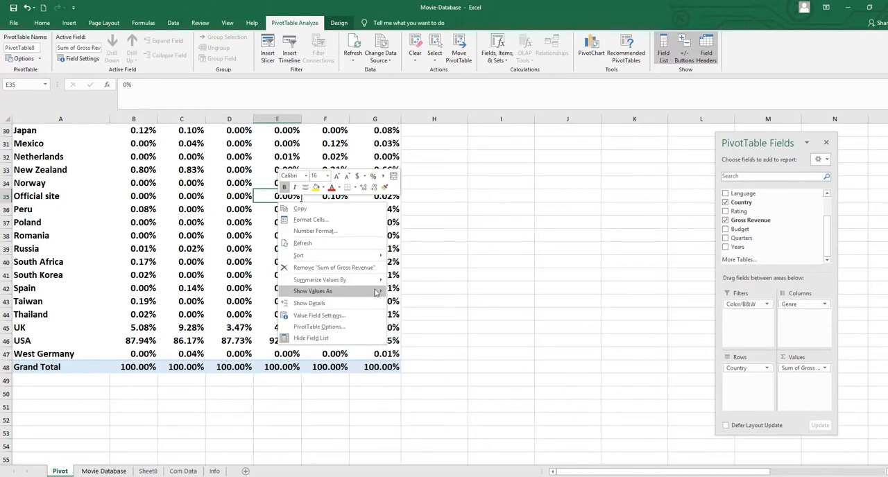
{"action": "mouse_move", "coordinate": [364, 292]}
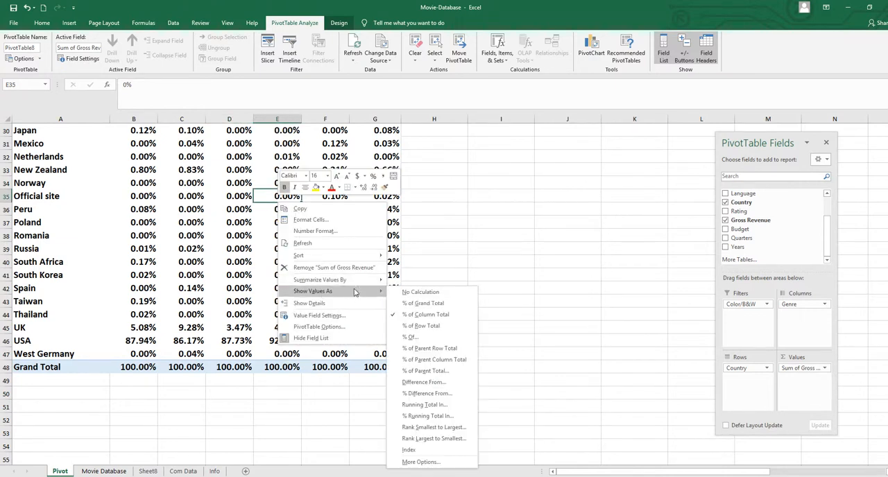
{"action": "left_click", "coordinate": [420, 326]}
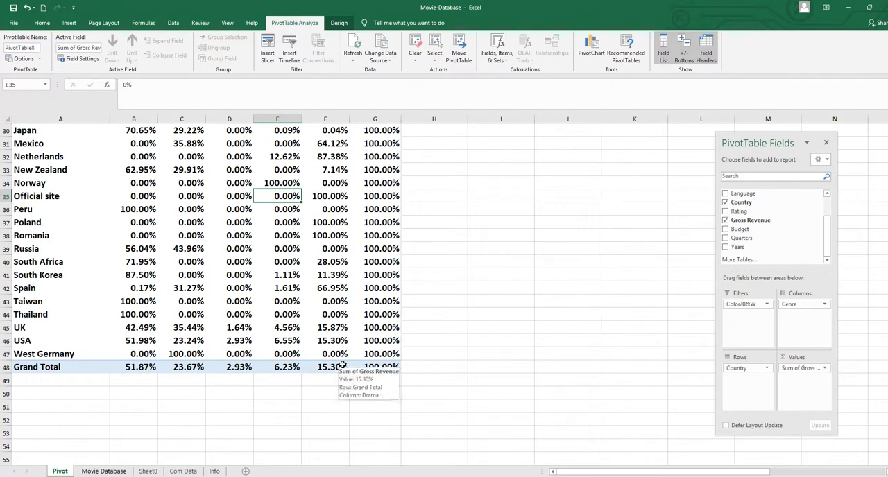
{"action": "left_click_drag", "start_coordinate": [887, 347], "coordinate": [887, 174]}
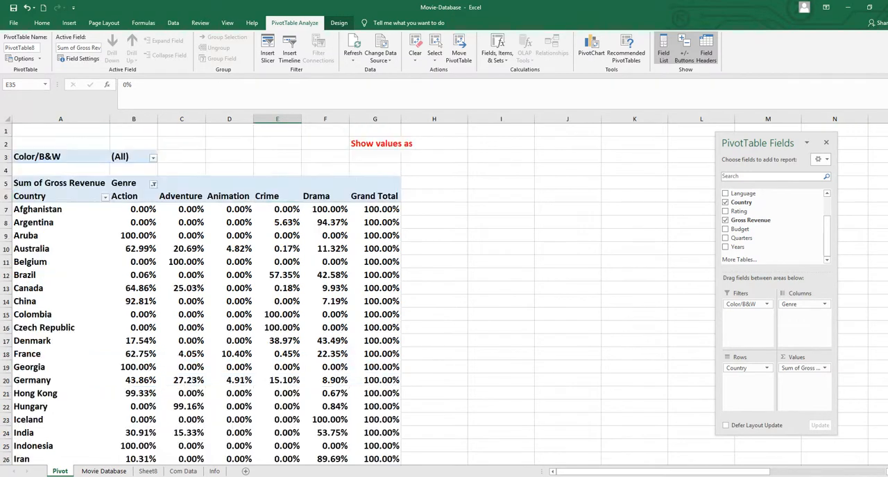